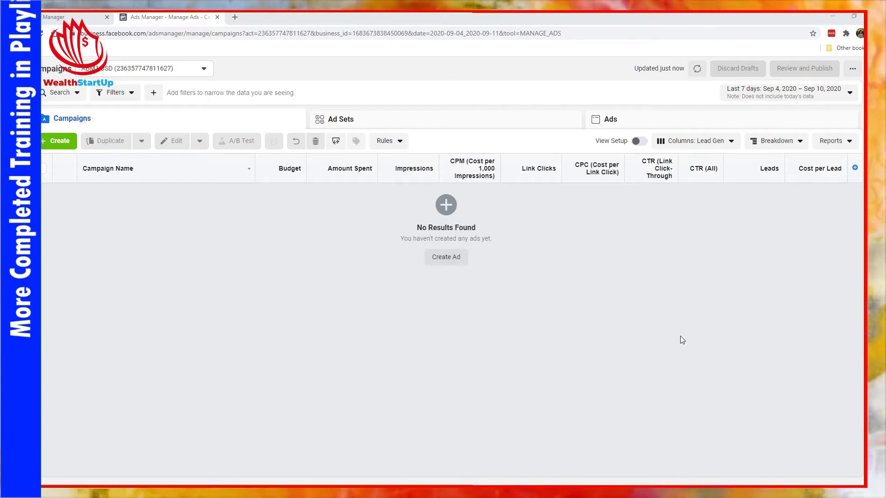
Open column customization for the Lead Gen preset and remove the Cost per Lead and Leads columns
{"action": "left_click", "coordinate": [692, 143]}
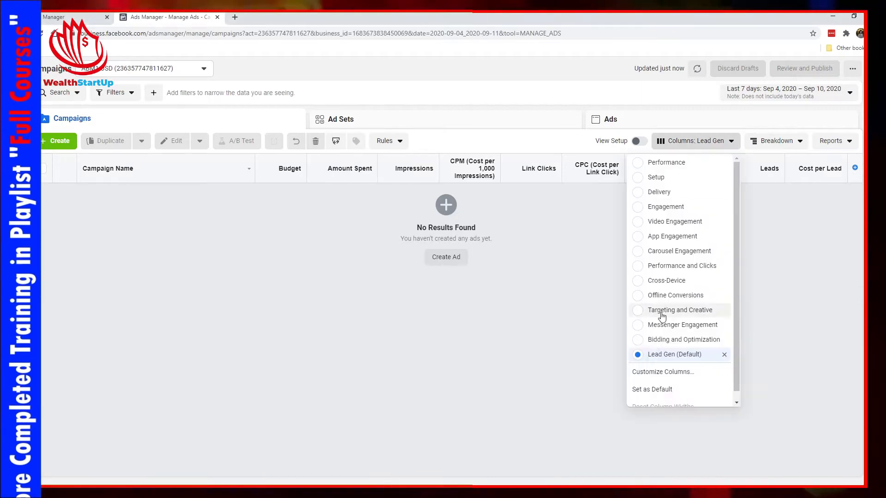
{"action": "left_click", "coordinate": [664, 372]}
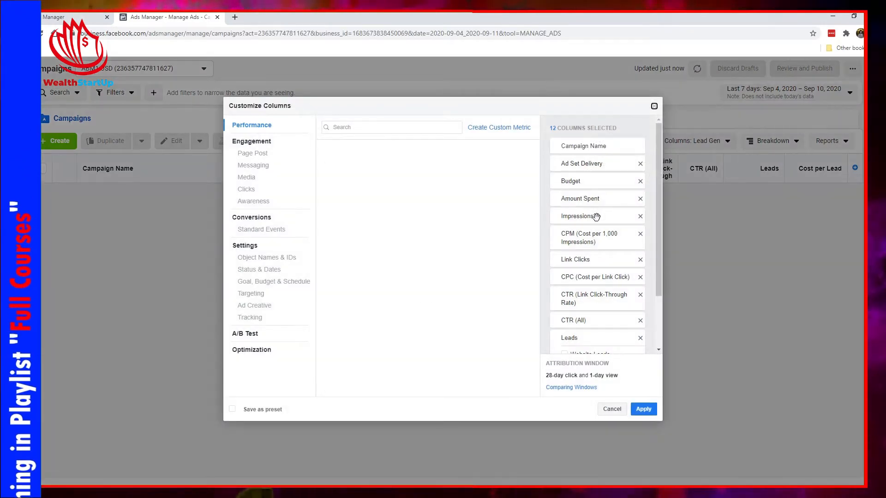
{"action": "scroll", "coordinate": [598, 219], "scroll_direction": "down", "scroll_amount": 2}
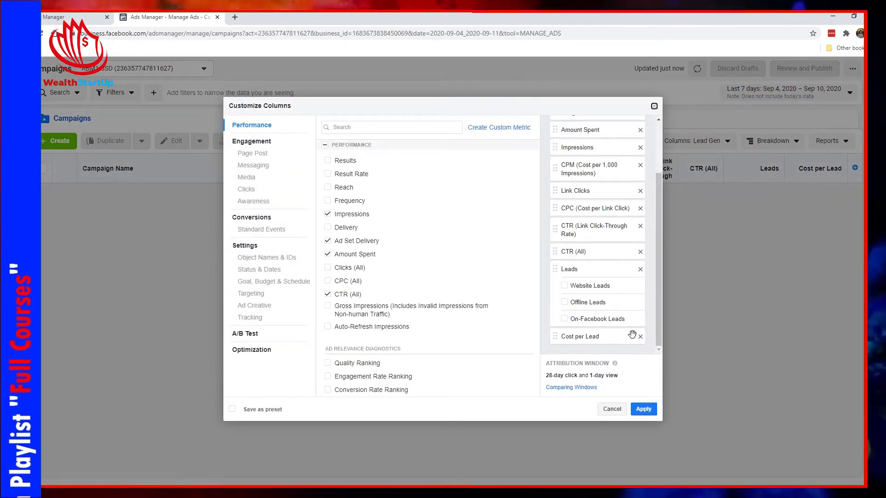
{"action": "scroll", "coordinate": [614, 239], "scroll_direction": "up", "scroll_amount": 2}
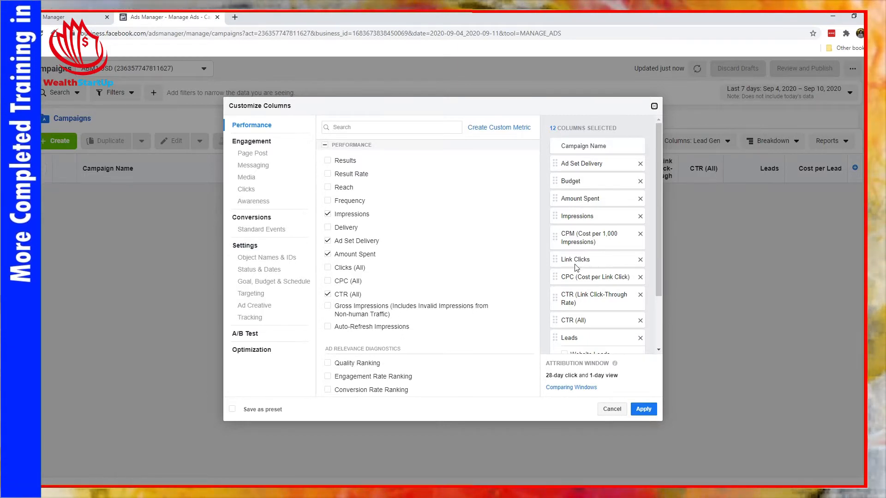
{"action": "scroll", "coordinate": [576, 261], "scroll_direction": "down", "scroll_amount": 1}
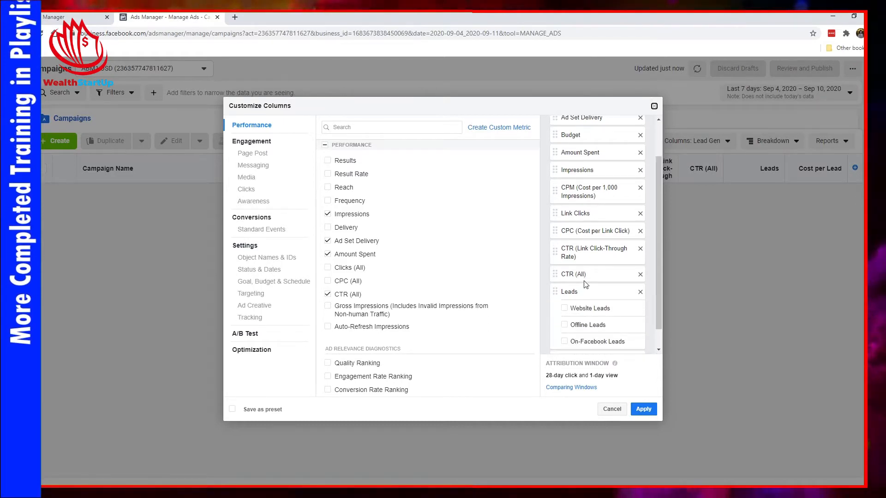
{"action": "scroll", "coordinate": [585, 284], "scroll_direction": "down", "scroll_amount": 1}
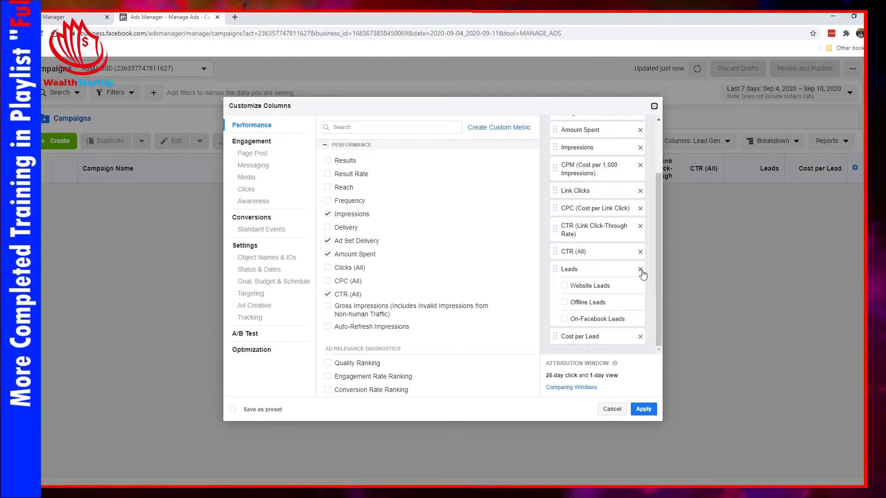
{"action": "left_click", "coordinate": [641, 338]}
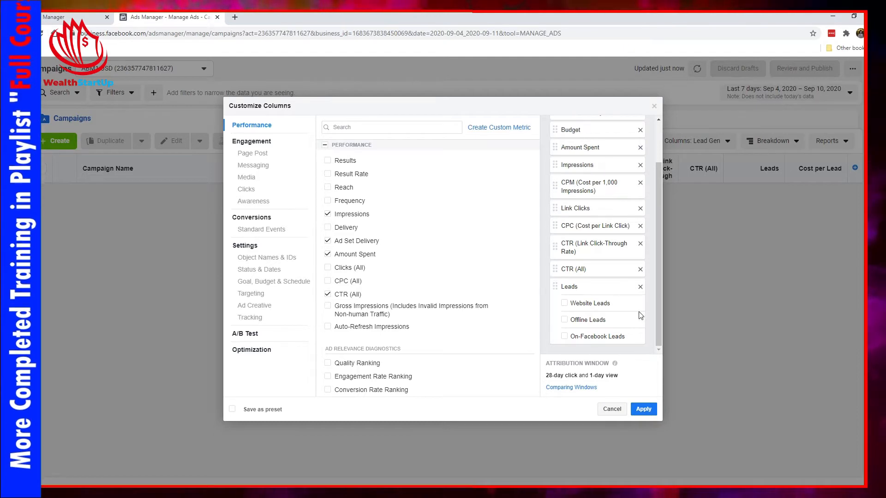
{"action": "left_click", "coordinate": [640, 287]}
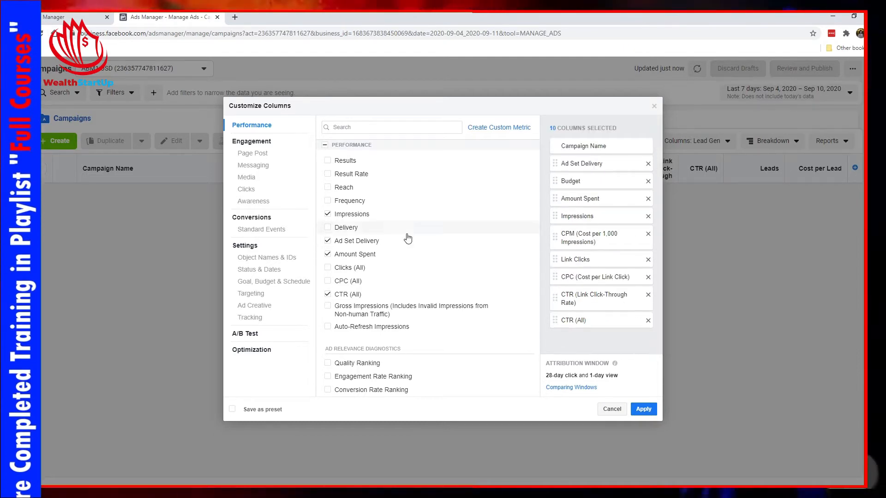
Search the metrics for "purc" and add the total, value and cost columns for Purchases
{"action": "left_click", "coordinate": [385, 128]}
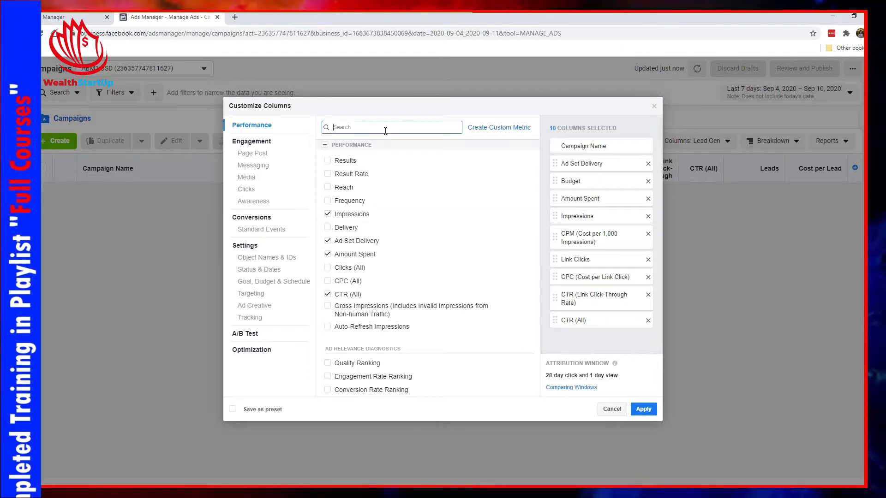
{"action": "type", "text": "purc"}
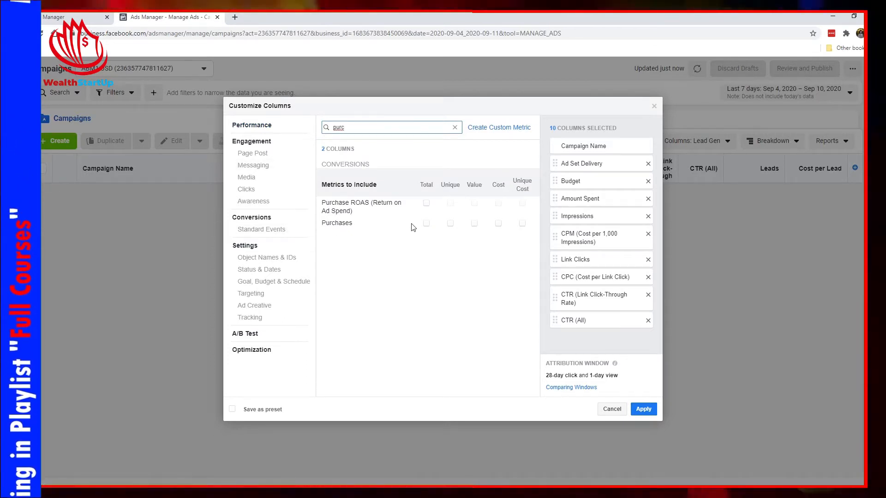
{"action": "left_click", "coordinate": [426, 224]}
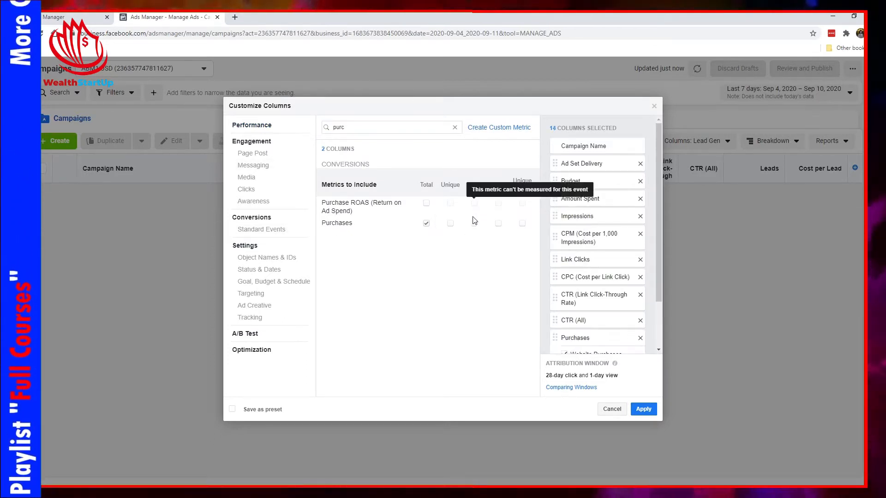
{"action": "left_click", "coordinate": [474, 224]}
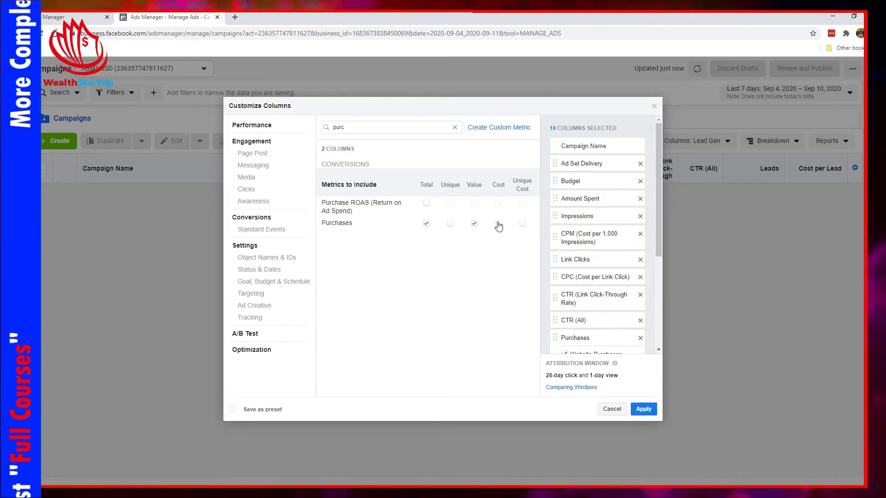
Exclude the website, offline and on-Facebook sub-columns under both Purchases and Purchases Conversion Value
{"action": "left_click_drag", "start_coordinate": [656, 246], "coordinate": [652, 352]}
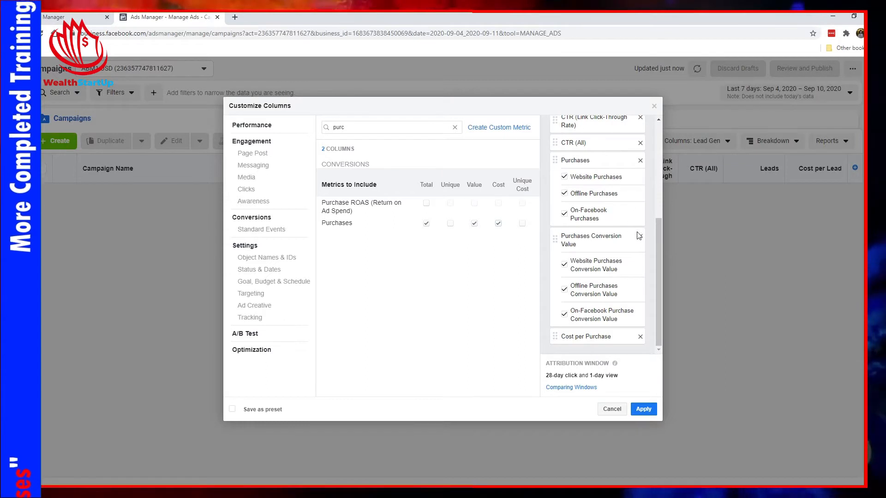
{"action": "left_click_drag", "start_coordinate": [659, 250], "coordinate": [656, 231]}
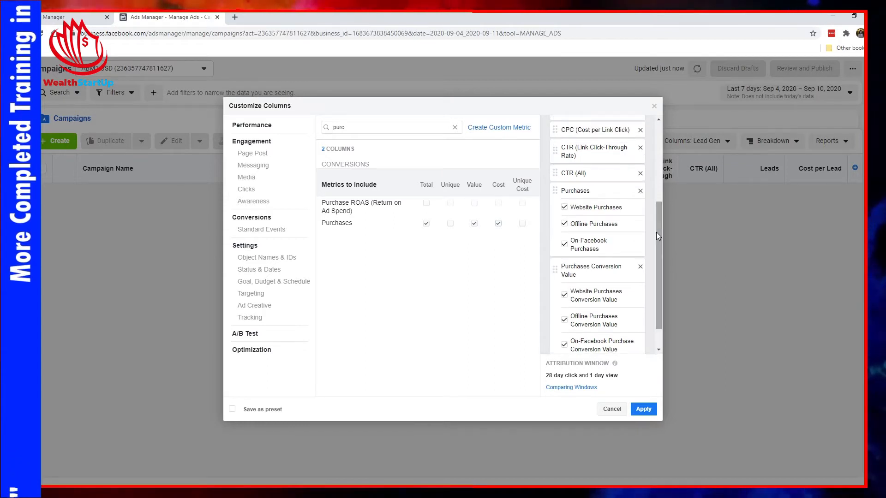
{"action": "left_click", "coordinate": [567, 225]}
{"action": "left_click", "coordinate": [564, 209]}
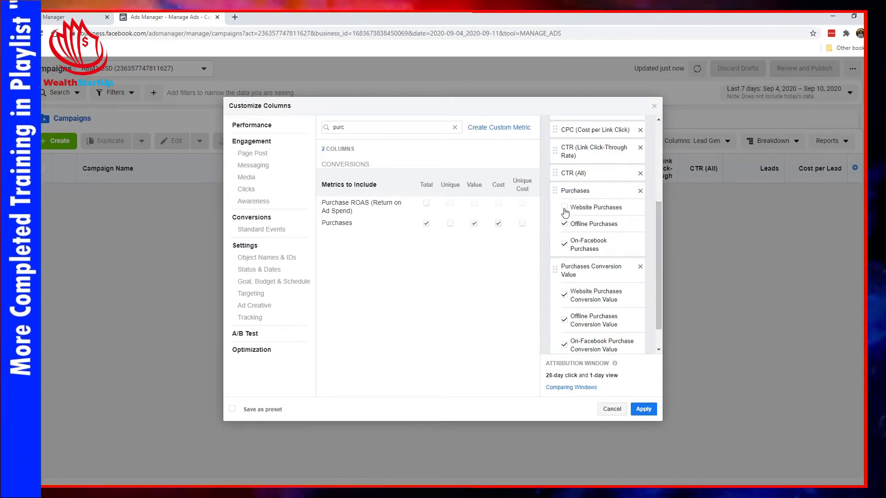
{"action": "left_click", "coordinate": [564, 240]}
{"action": "scroll", "coordinate": [561, 249], "scroll_direction": "down", "scroll_amount": 1}
{"action": "left_click", "coordinate": [564, 265]}
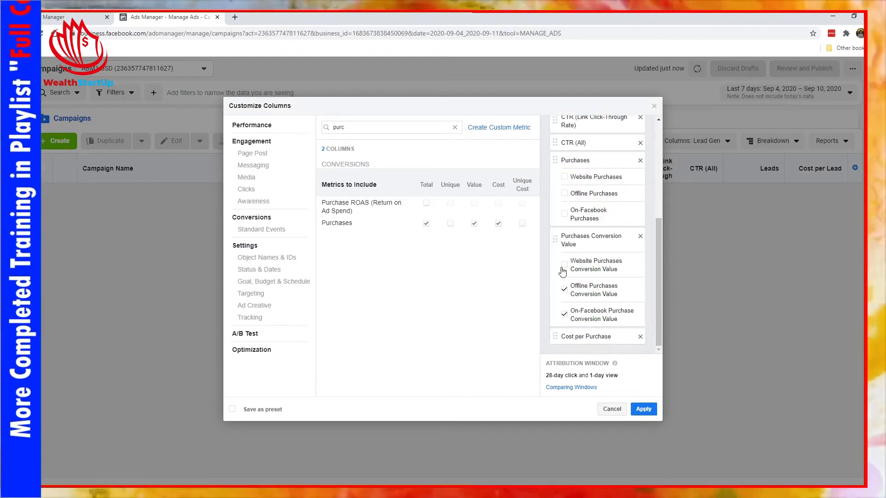
{"action": "left_click", "coordinate": [565, 291]}
{"action": "scroll", "coordinate": [576, 259], "scroll_direction": "up", "scroll_amount": 1}
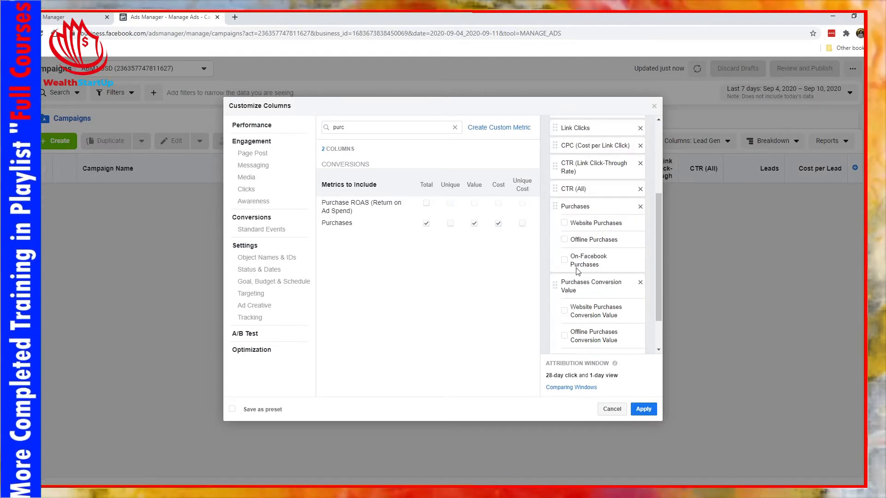
Add the total Purchase ROAS (Return on Ad Spend) column and exclude its Website Purchase ROAS sub-column
{"action": "scroll", "coordinate": [582, 231], "scroll_direction": "down", "scroll_amount": 1}
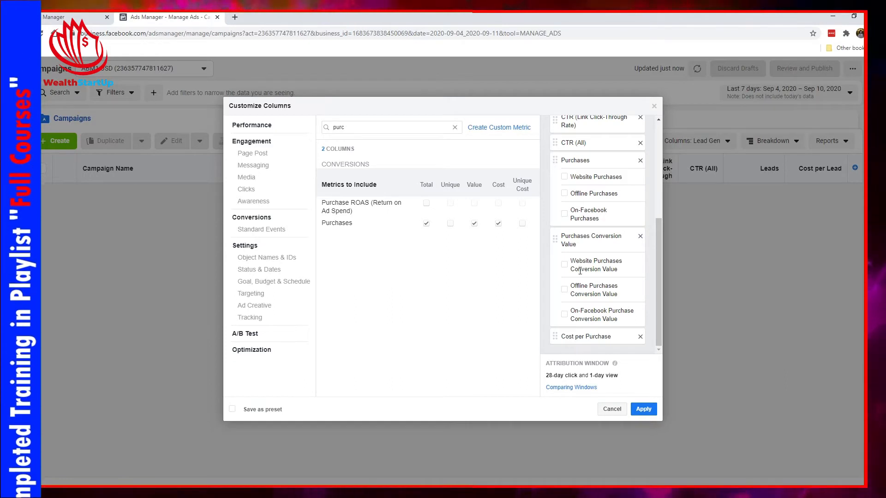
{"action": "scroll", "coordinate": [581, 264], "scroll_direction": "up", "scroll_amount": 2}
{"action": "scroll", "coordinate": [584, 262], "scroll_direction": "down", "scroll_amount": 2}
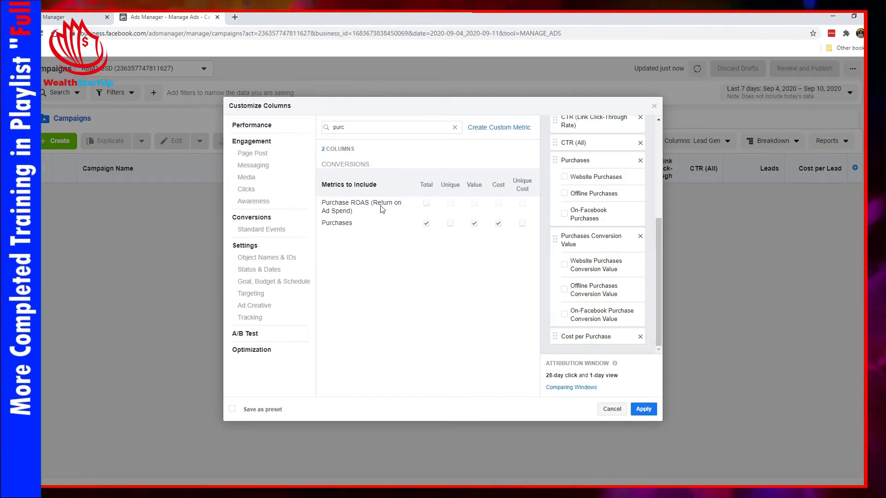
{"action": "mouse_move", "coordinate": [430, 207]}
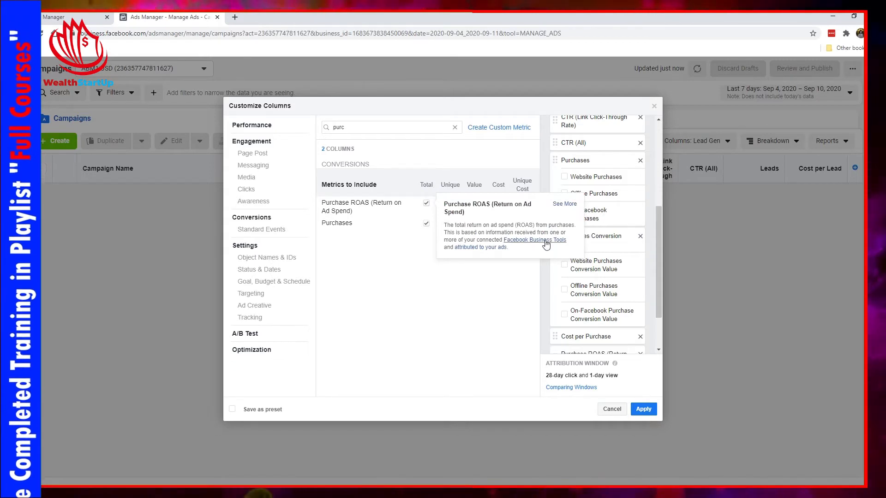
{"action": "left_click", "coordinate": [427, 204]}
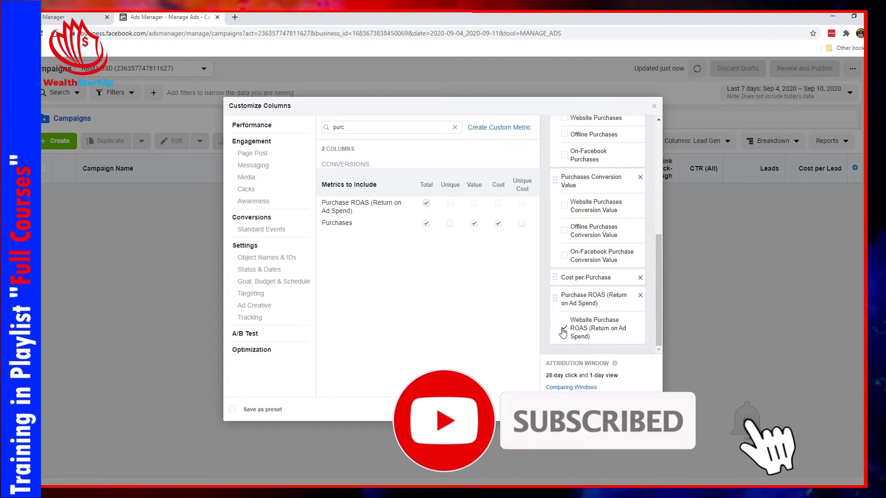
{"action": "left_click", "coordinate": [564, 328]}
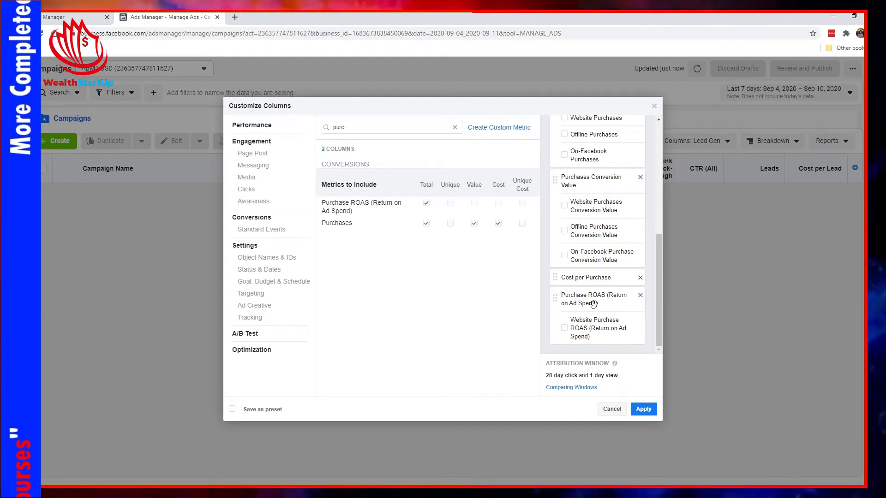
Save the selected columns as a preset named "Purchase" and apply it to the campaigns table
{"action": "scroll", "coordinate": [600, 277], "scroll_direction": "up", "scroll_amount": 2}
{"action": "scroll", "coordinate": [609, 251], "scroll_direction": "down", "scroll_amount": 2}
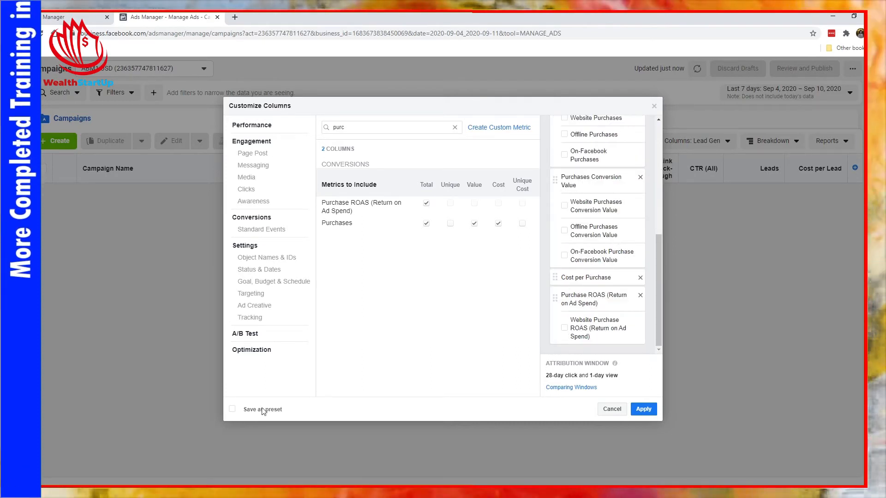
{"action": "left_click", "coordinate": [232, 410]}
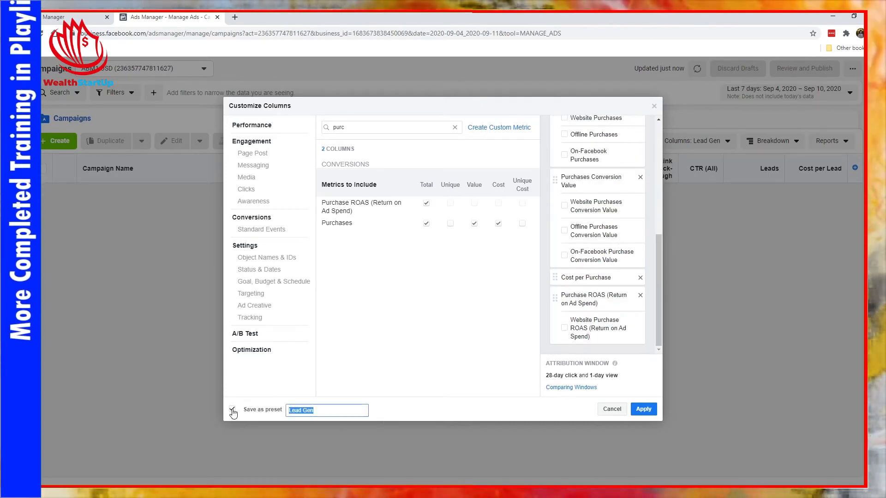
{"action": "type", "text": "Purvh"}
{"action": "key", "text": "BackSpace"}
{"action": "key", "text": "BackSpace"}
{"action": "type", "text": "chase"}
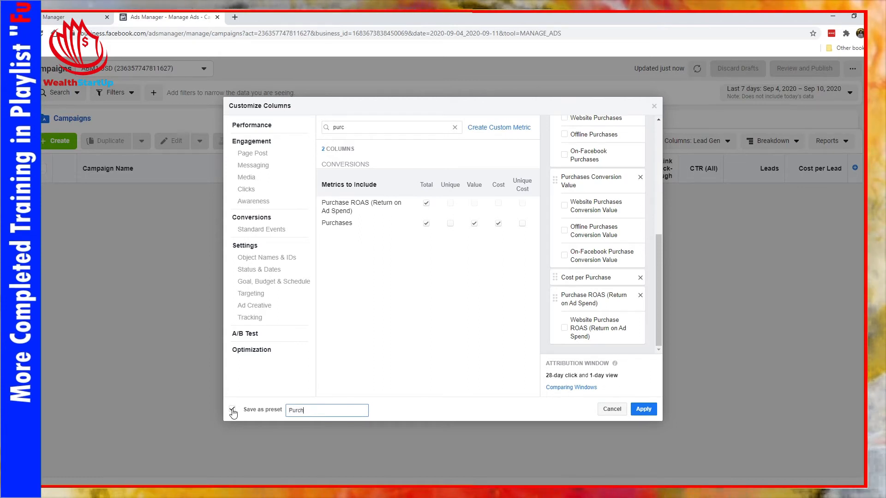
{"action": "left_click", "coordinate": [644, 409]}
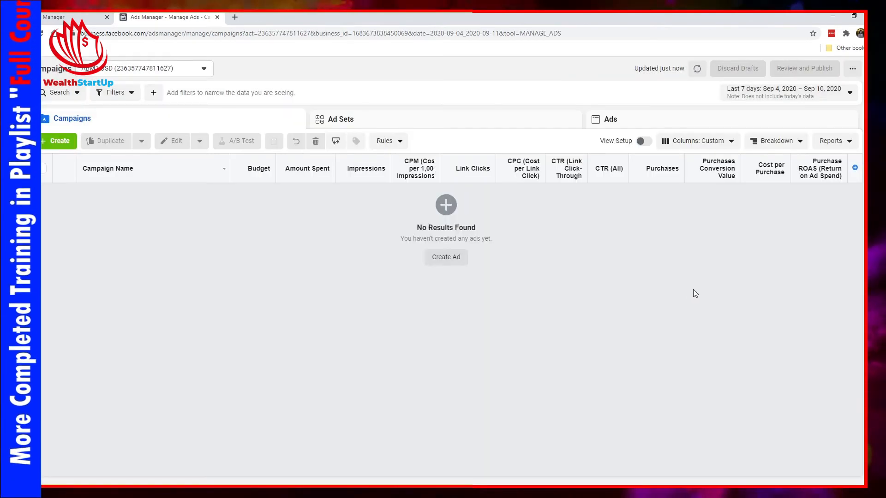
Reopen column customization for the Purchase preset, search for "add", and include the total, unique and cost columns for Adds to Cart
{"action": "left_click", "coordinate": [717, 146]}
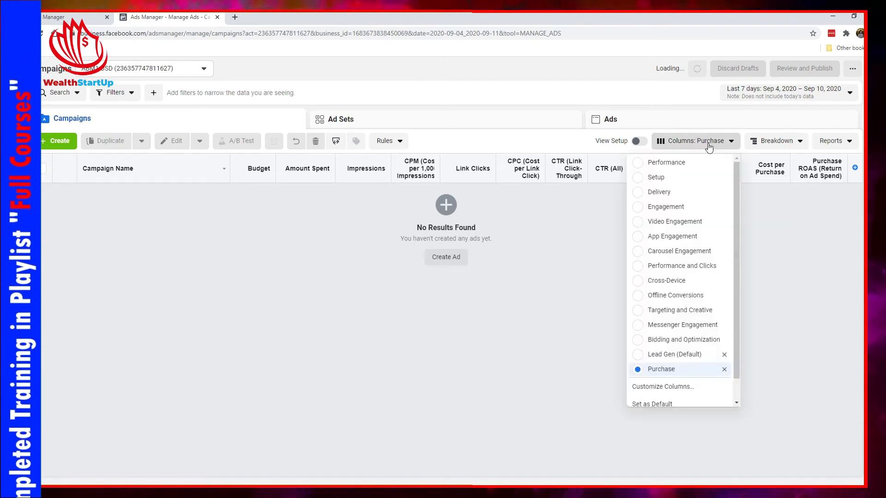
{"action": "scroll", "coordinate": [686, 268], "scroll_direction": "down", "scroll_amount": 1}
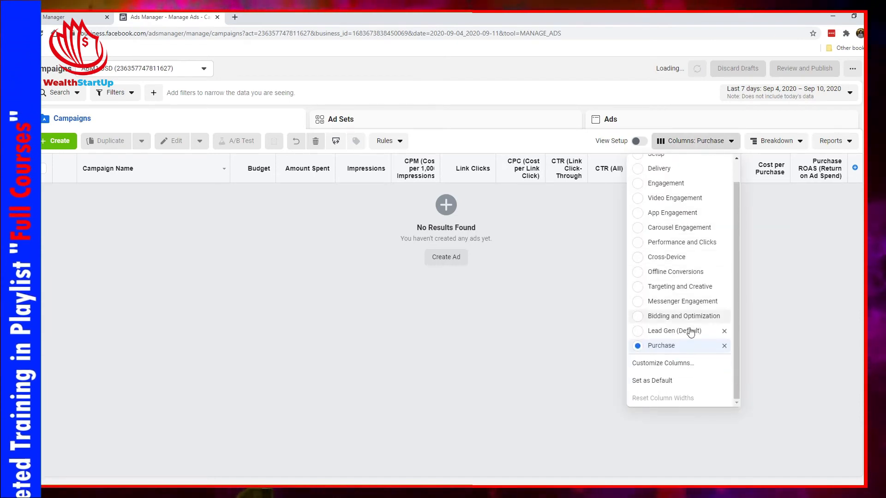
{"action": "left_click", "coordinate": [687, 366]}
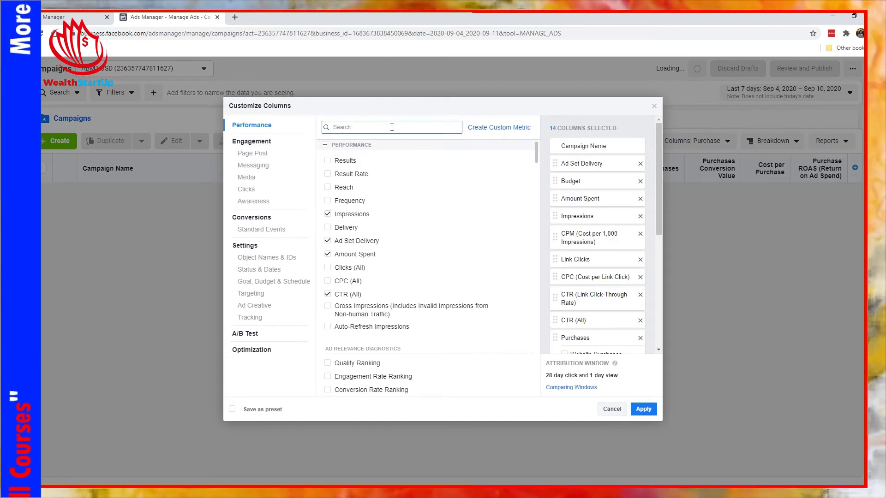
{"action": "type", "text": "add"}
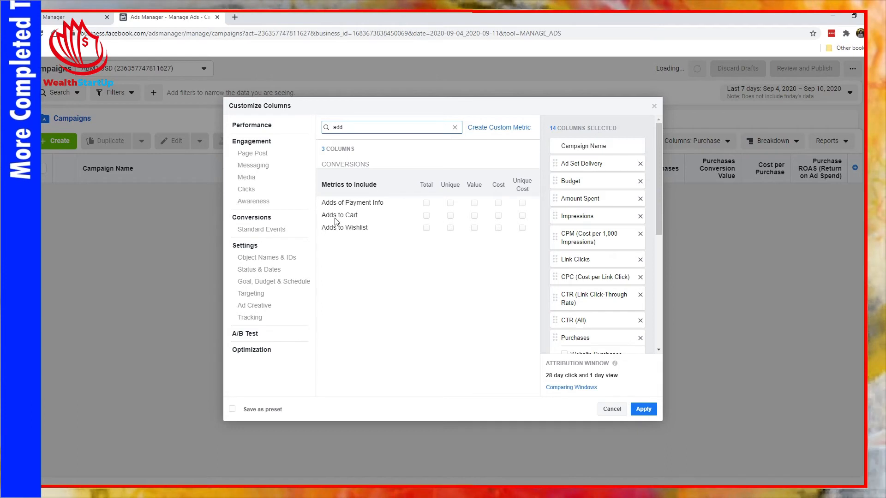
{"action": "left_click", "coordinate": [427, 217]}
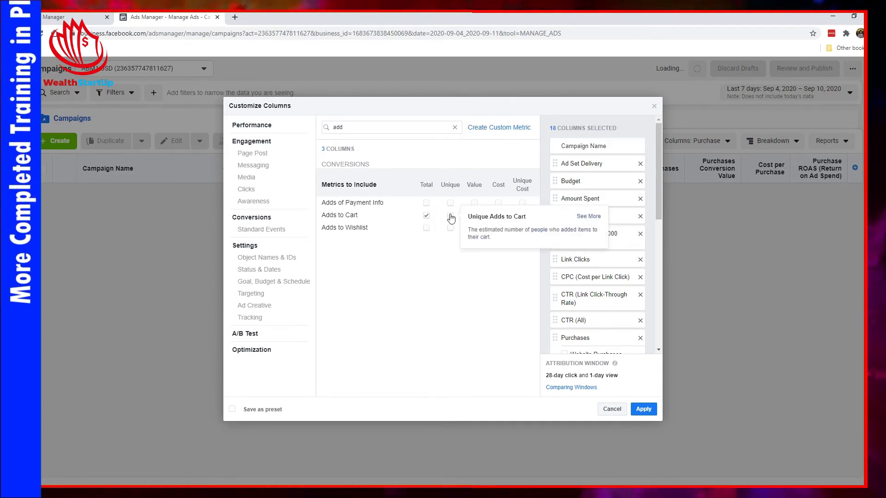
{"action": "left_click", "coordinate": [451, 216]}
{"action": "left_click", "coordinate": [499, 216]}
Exclude the website, offline and on-Facebook sub-columns of Adds to Cart and remove the Unique Adds to Cart column
{"action": "scroll", "coordinate": [595, 254], "scroll_direction": "down", "scroll_amount": 8}
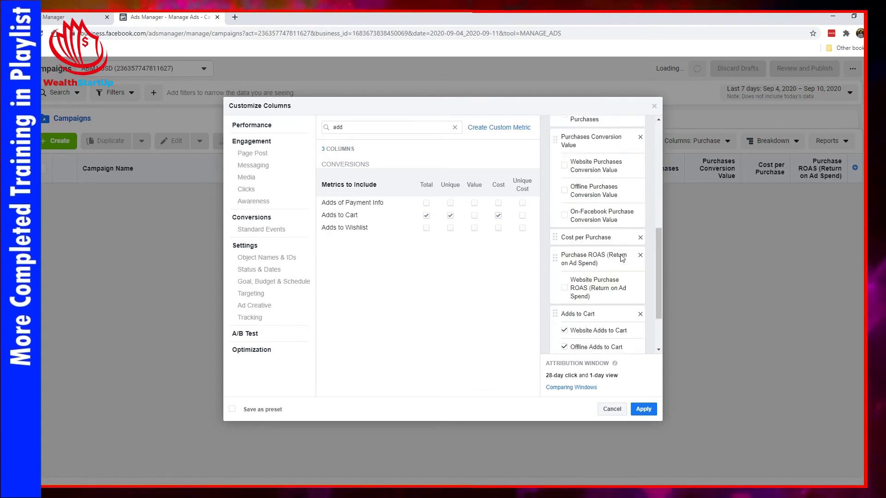
{"action": "left_click", "coordinate": [565, 260]}
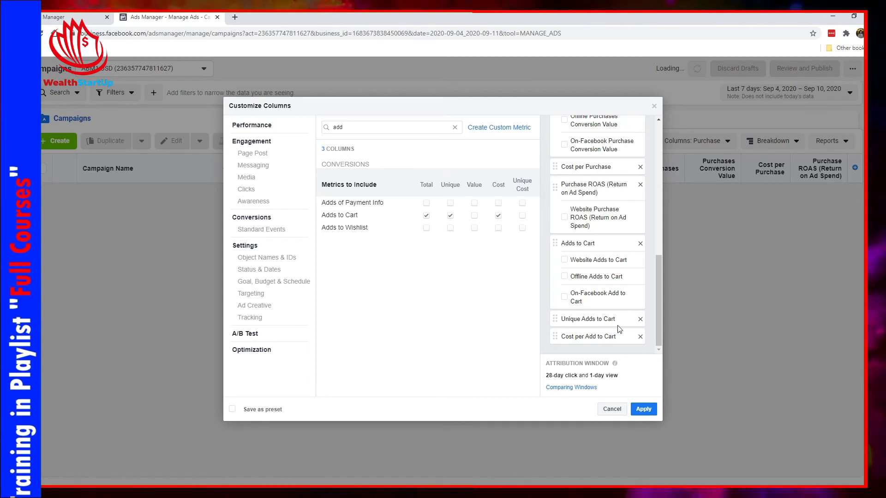
{"action": "left_click", "coordinate": [450, 215]}
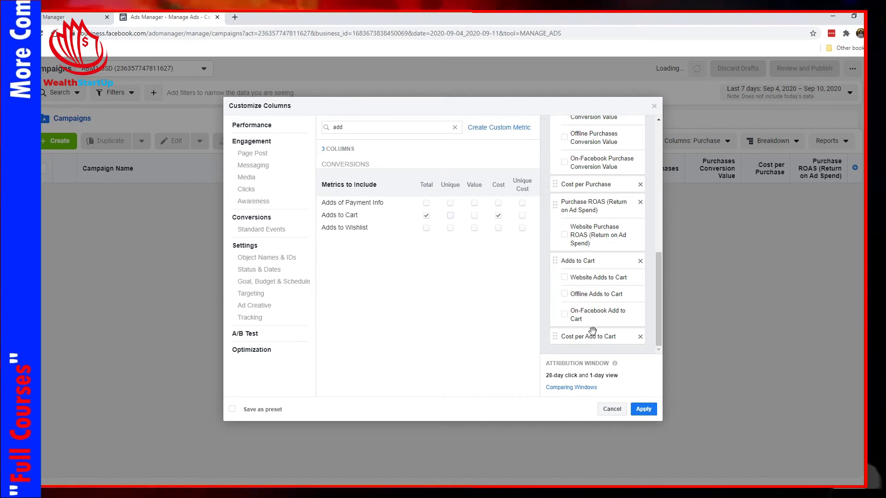
{"action": "left_click", "coordinate": [334, 123]}
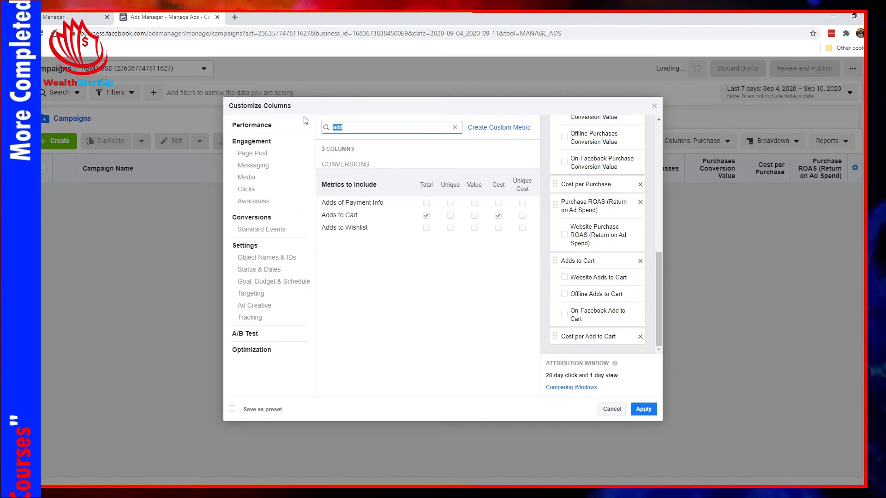
Search for "ini", include the total and cost columns for Checkouts Initiated, and exclude its website, offline and on-Facebook sub-columns
{"action": "type", "text": "ini"}
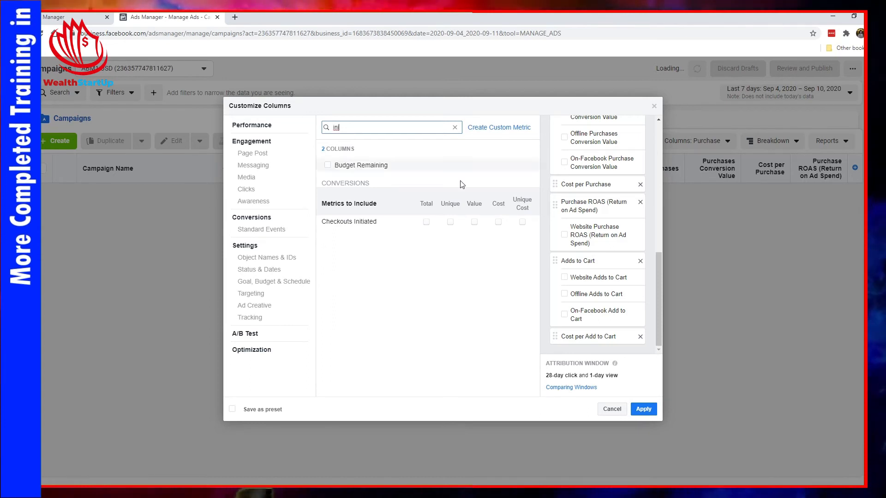
{"action": "left_click", "coordinate": [426, 222]}
{"action": "left_click", "coordinate": [498, 222]}
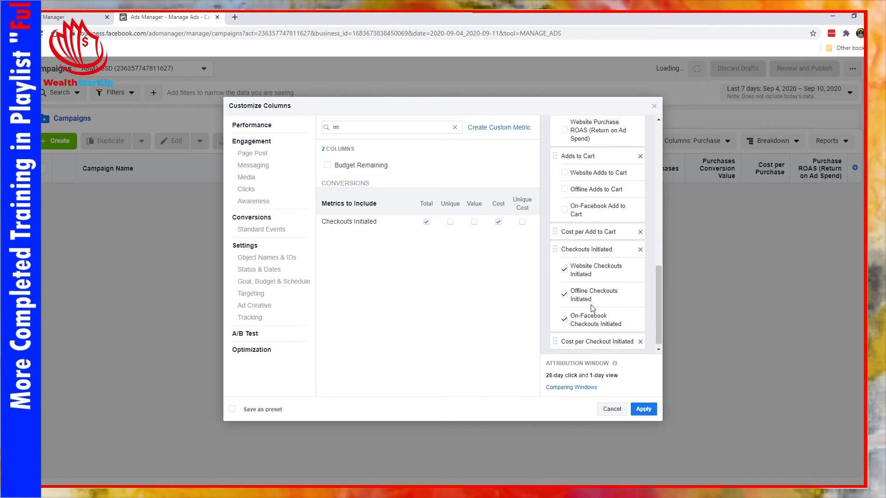
{"action": "left_click", "coordinate": [564, 314]}
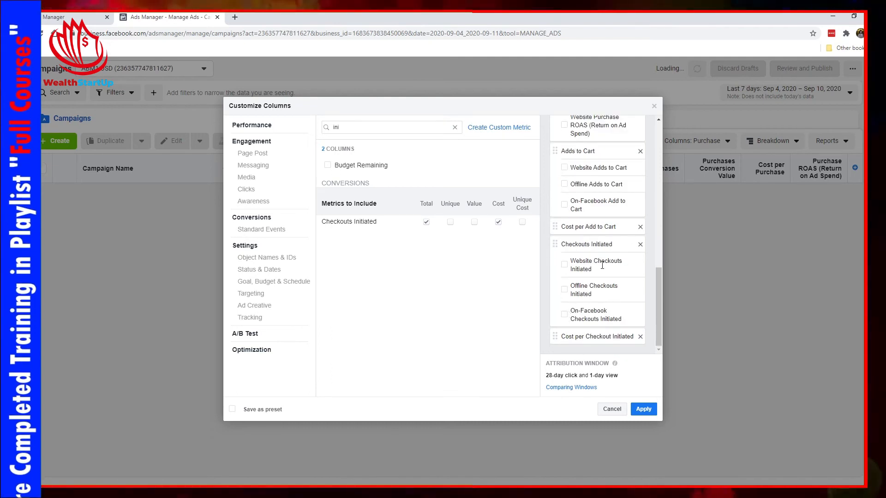
Remove the Checkouts Initiated and Cost per Checkout Initiated columns from the selected columns
{"action": "left_click", "coordinate": [640, 245]}
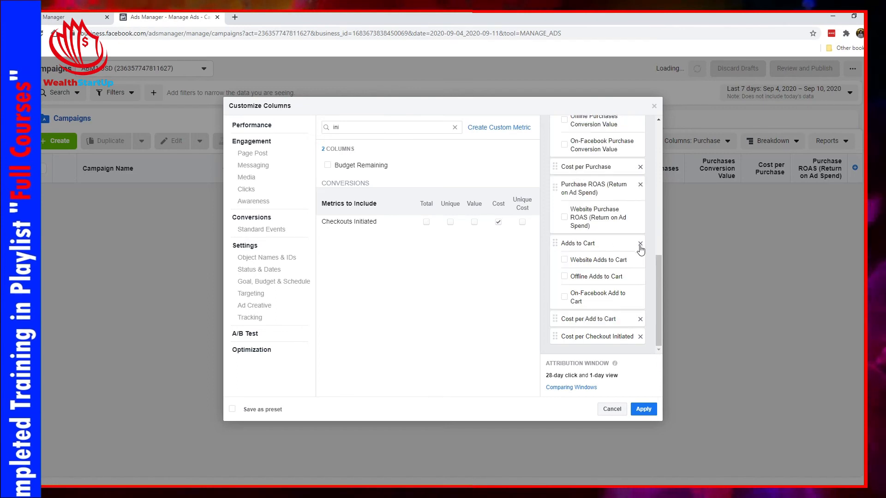
{"action": "left_click", "coordinate": [640, 337]}
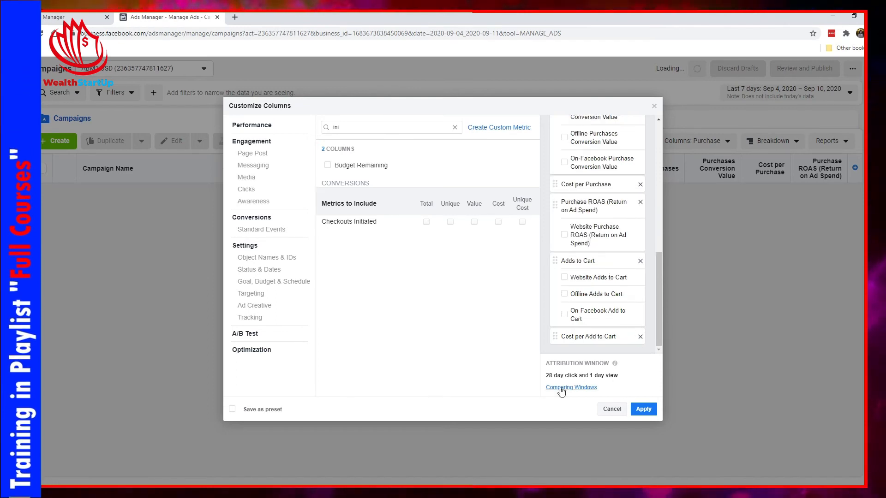
Save the selected columns as a preset named "E-Commerce" and apply it to the campaigns table
{"action": "left_click", "coordinate": [272, 411]}
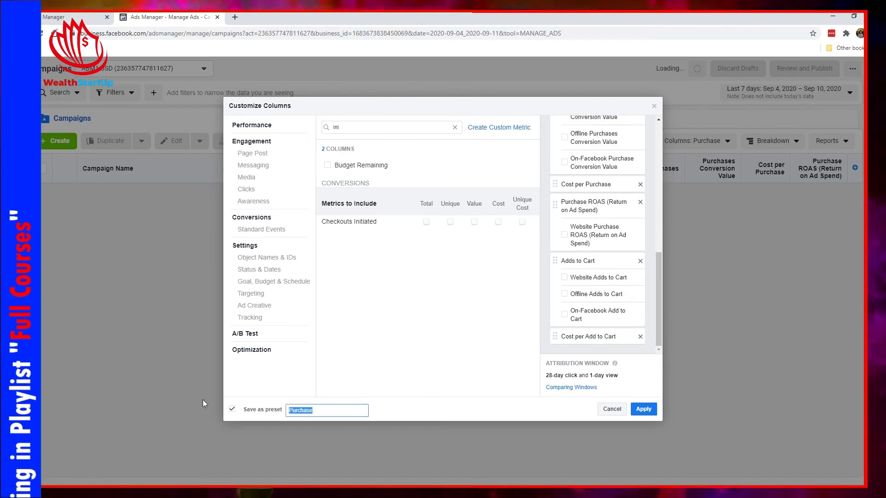
{"action": "type", "text": "E-Commerce"}
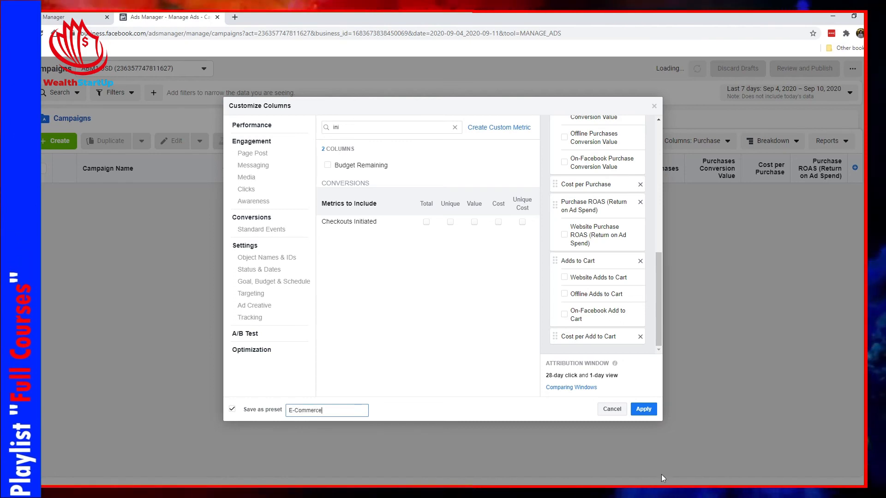
{"action": "left_click", "coordinate": [644, 409]}
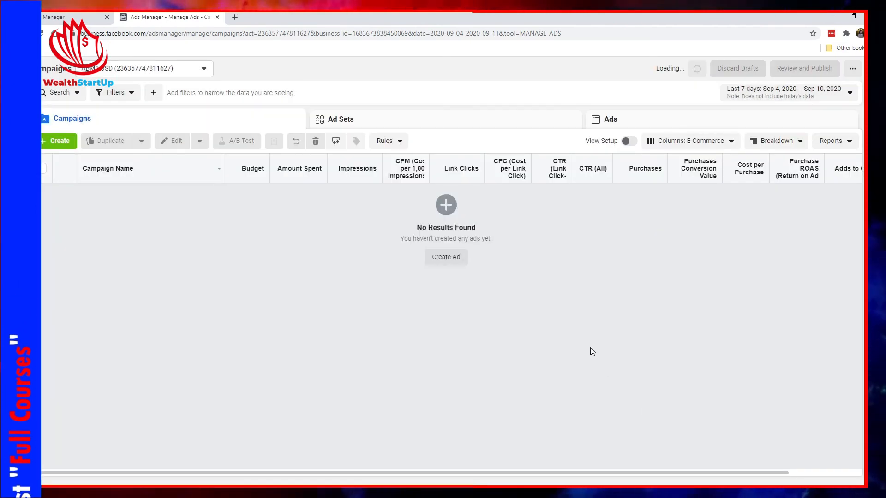